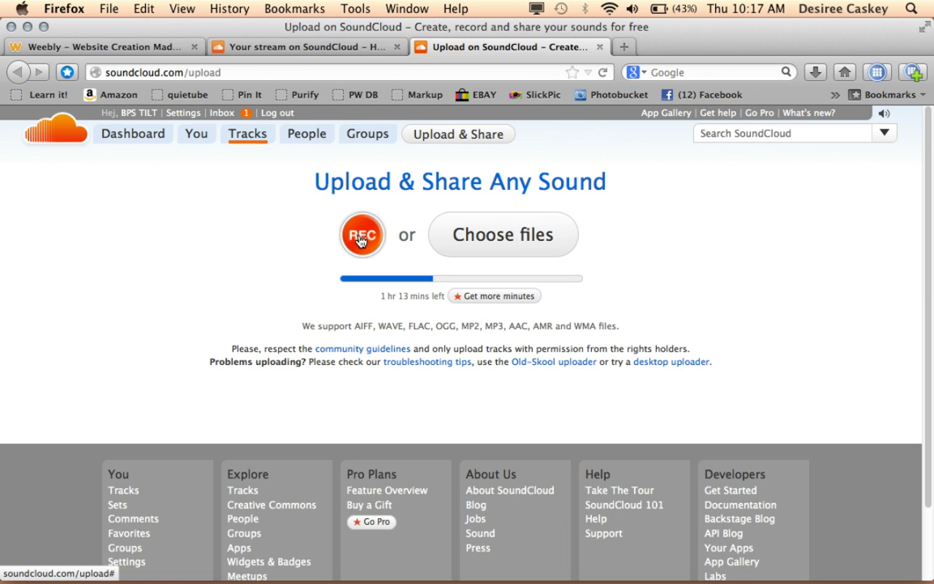
# Record a roughly 10-second voice clip with SoundCloud's in-browser recorder.
pyautogui.click(361, 241)
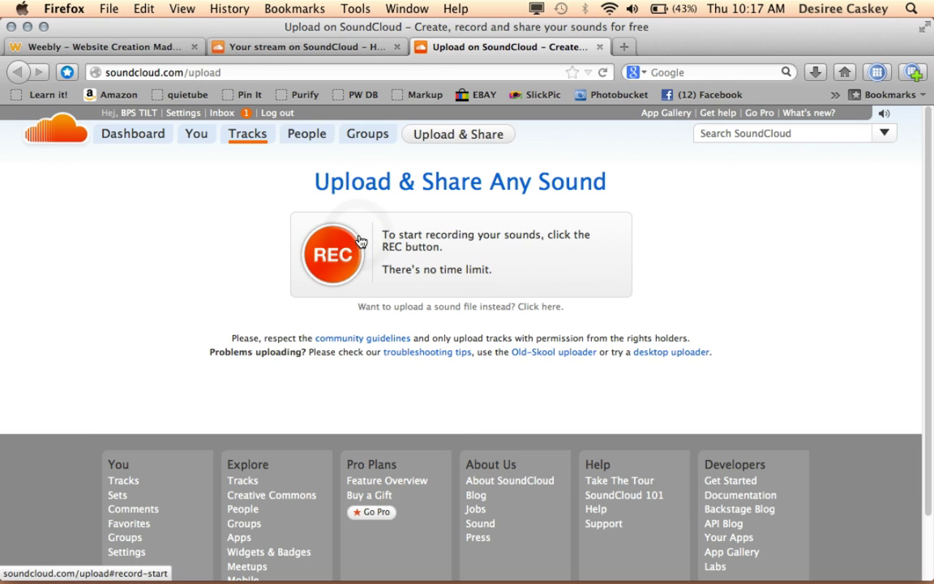
pyautogui.click(323, 263)
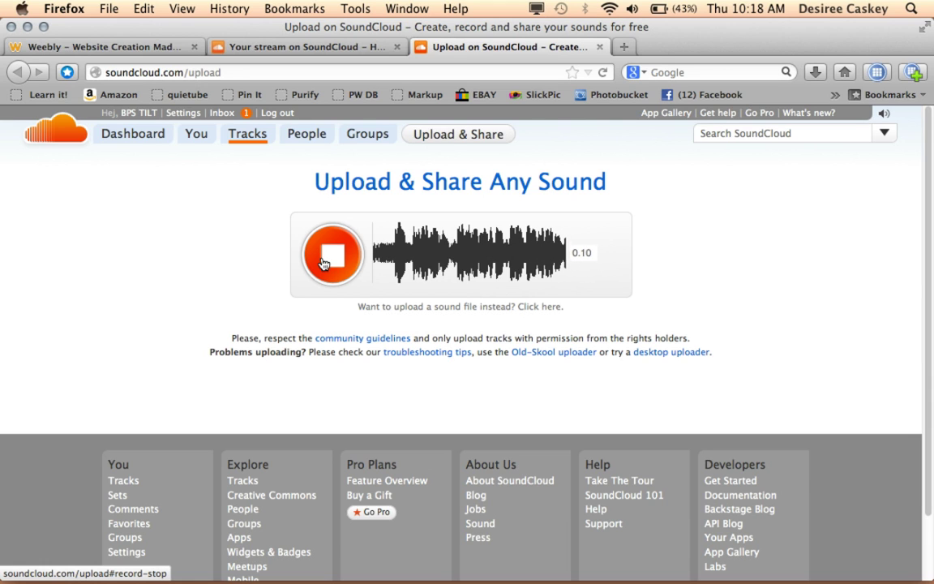
pyautogui.click(322, 263)
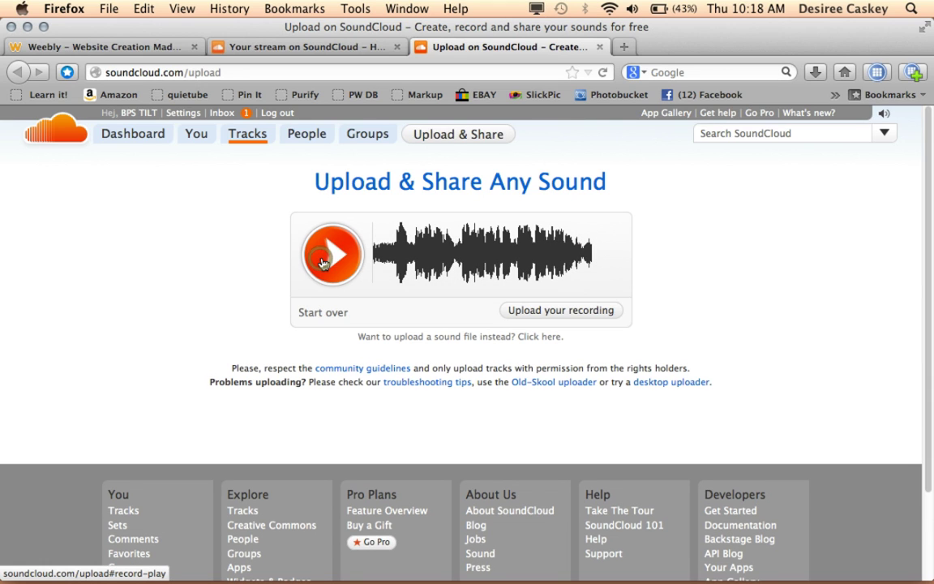
# Upload the recording and replace its default title with 'Soundcloud sample'.
pyautogui.click(565, 310)
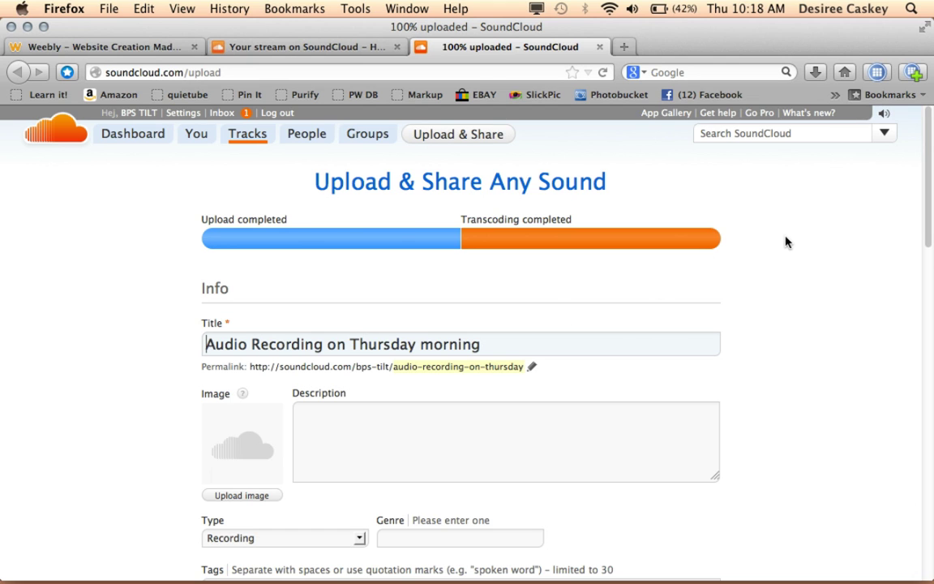
pyautogui.scroll(-3, 785, 241)
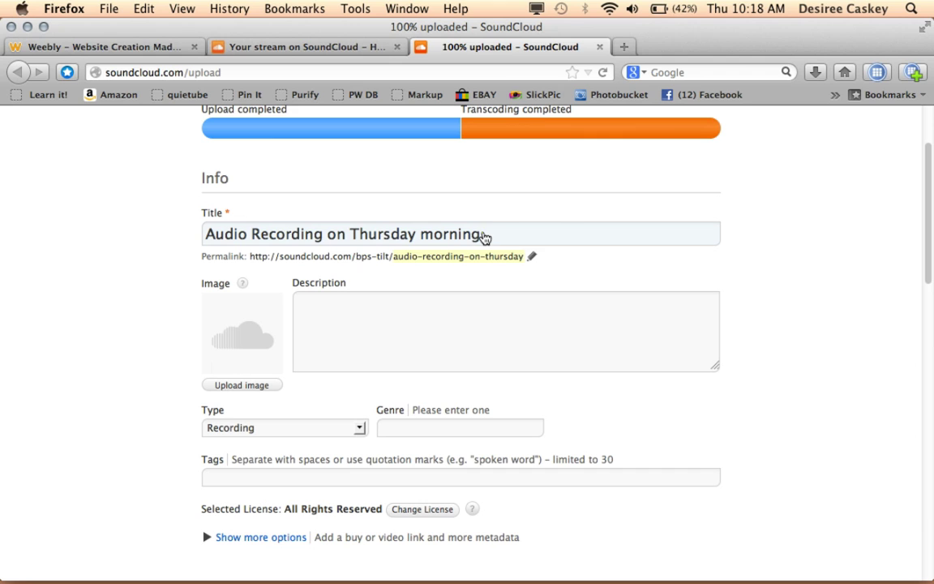
pyautogui.moveTo(484, 233); pyautogui.dragTo(204, 235)
pyautogui.write('Soundcl')
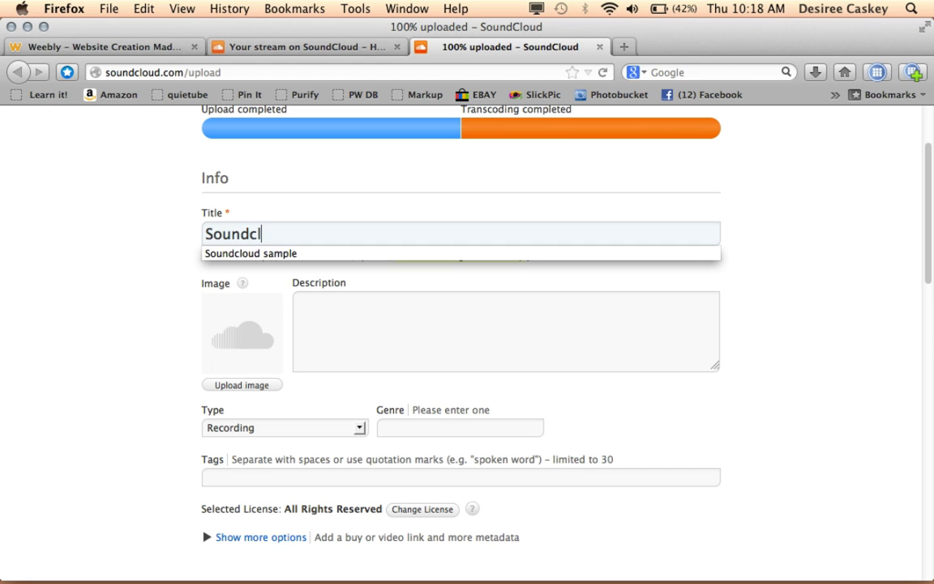
pyautogui.click(226, 253)
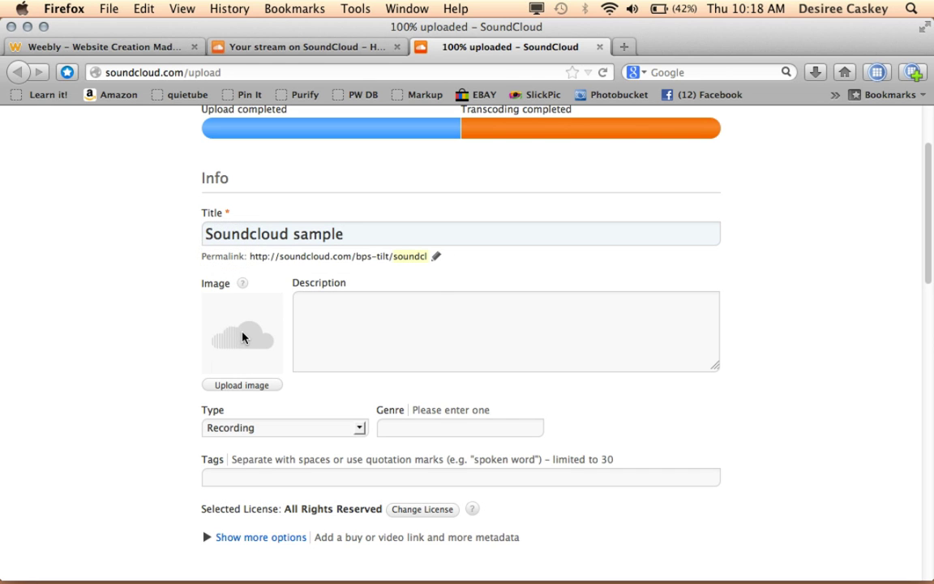
# Set the track type to Spoken and save the track details.
pyautogui.scroll(-4, 364, 312)
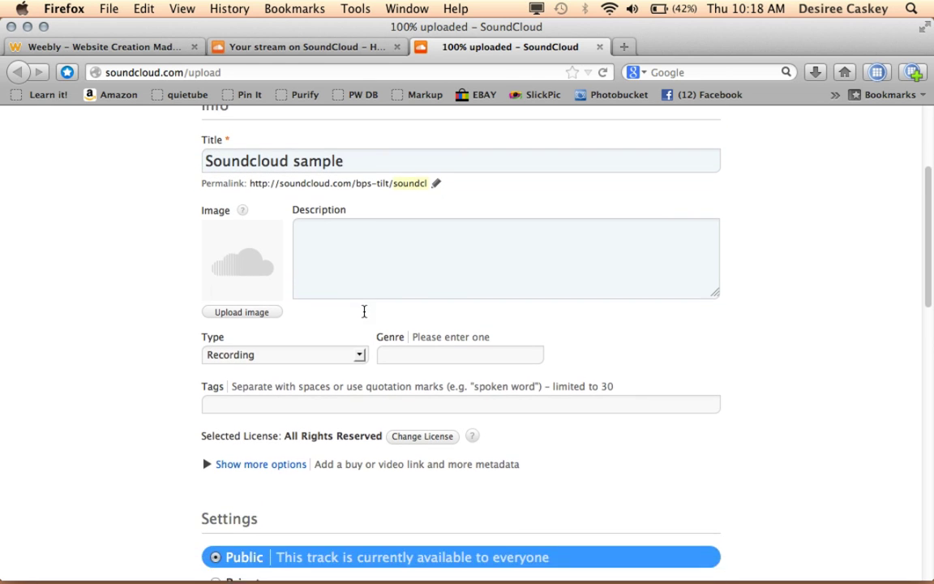
pyautogui.click(359, 281)
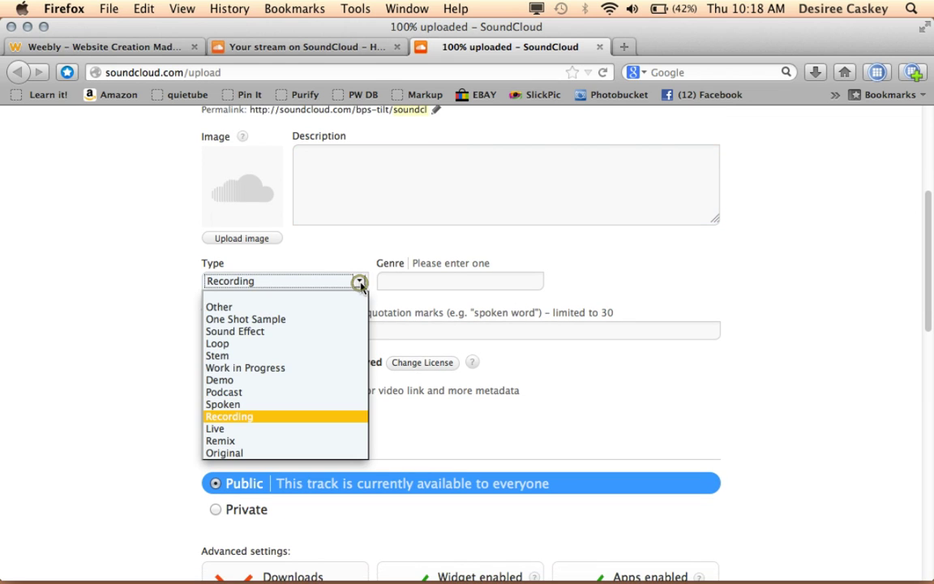
pyautogui.click(262, 403)
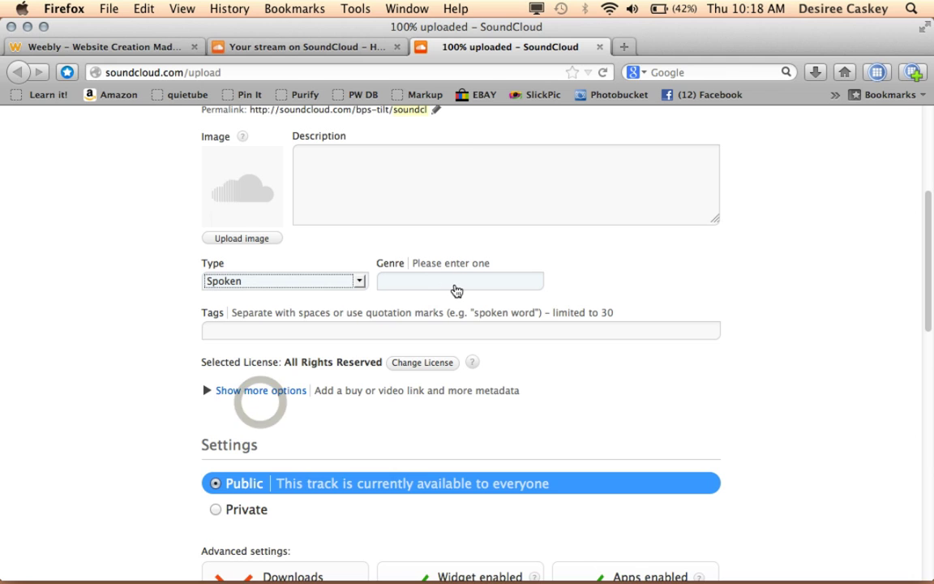
pyautogui.scroll(-5, 457, 291)
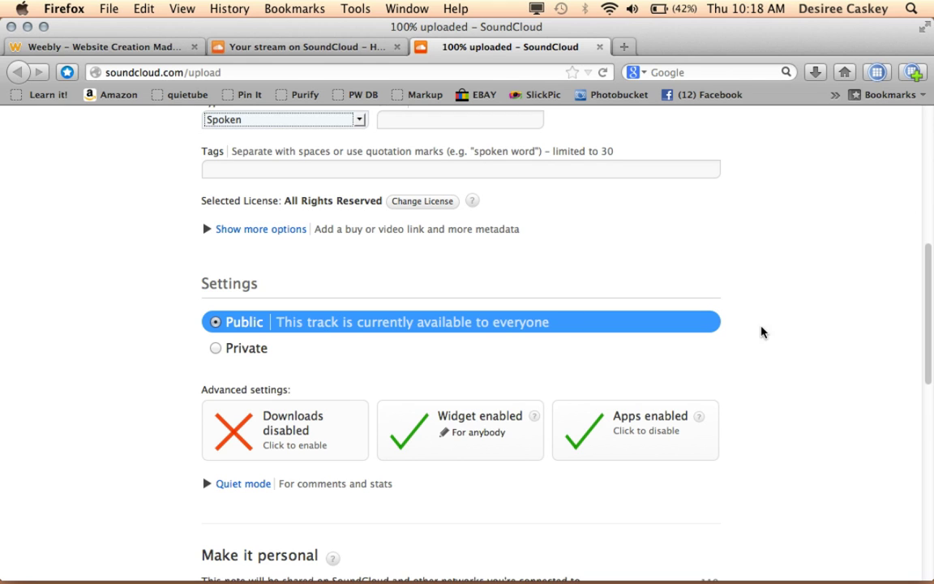
pyautogui.scroll(-3, 788, 350)
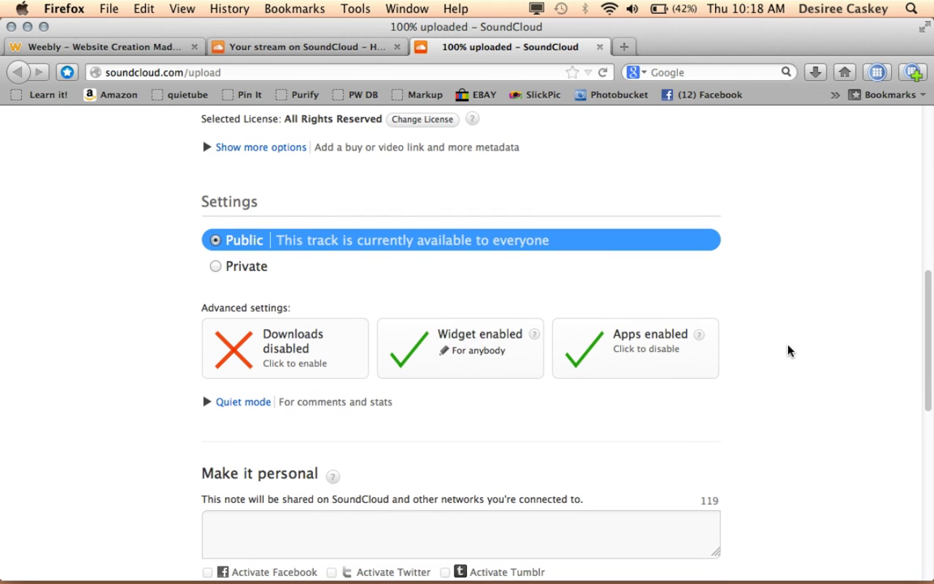
pyautogui.scroll(-12, 789, 351)
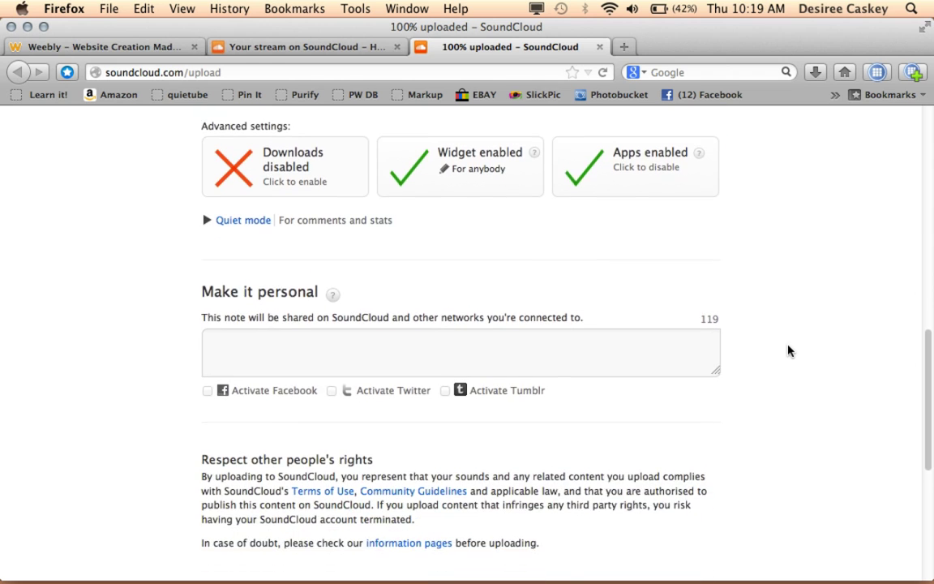
pyautogui.scroll(-1, 789, 351)
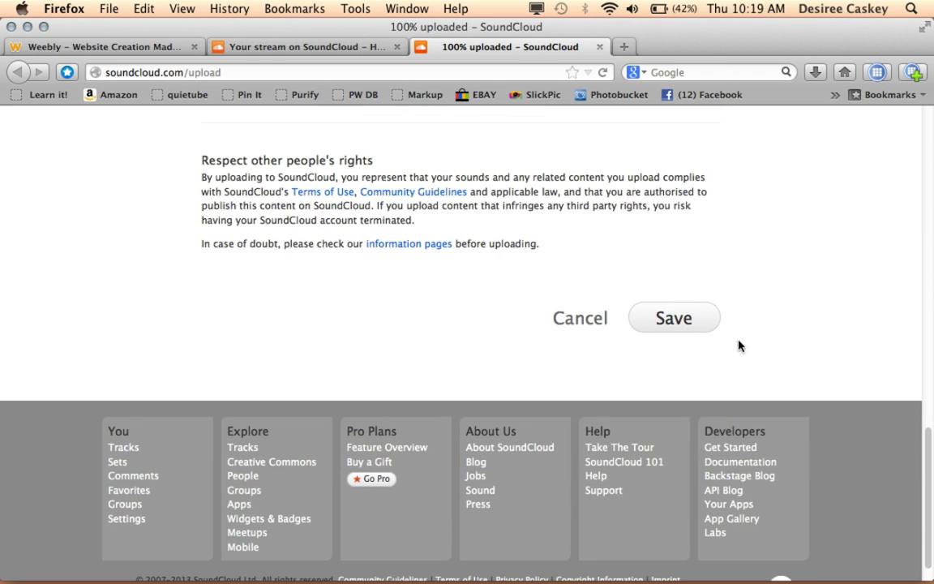
pyautogui.click(673, 321)
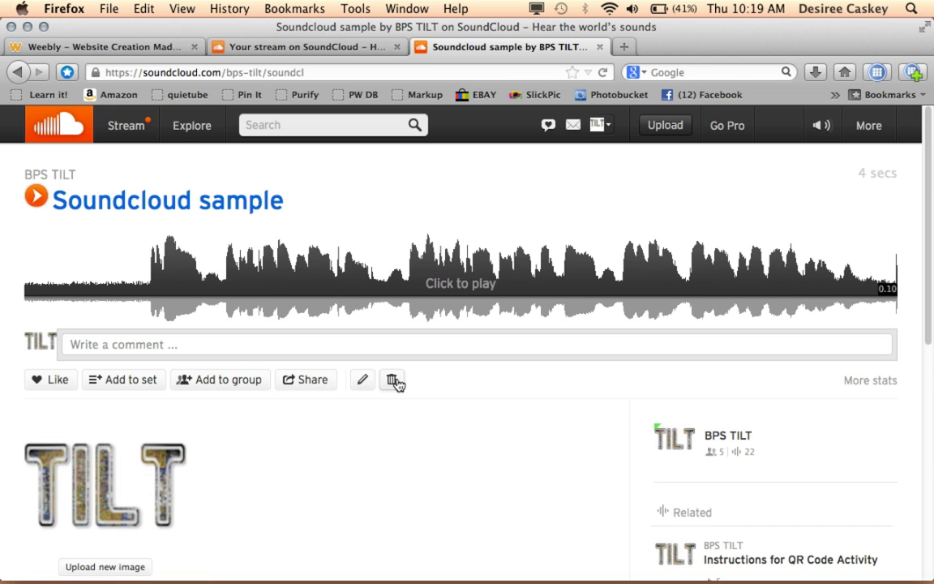
# Play back the 'Soundcloud sample' track on its new track page.
pyautogui.click(36, 201)
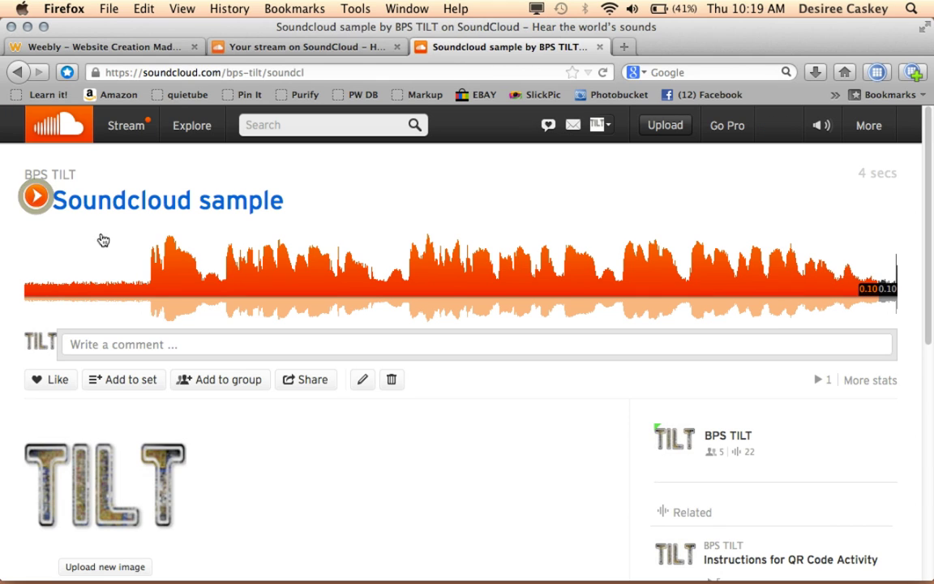
# Open the track's share options and select the iframe widget embed code.
pyautogui.click(310, 381)
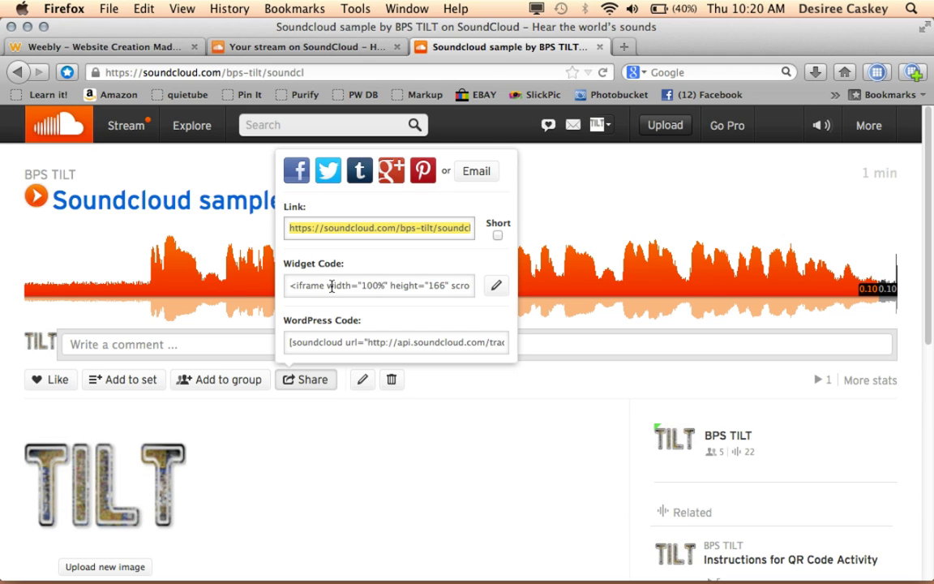
pyautogui.click(341, 285)
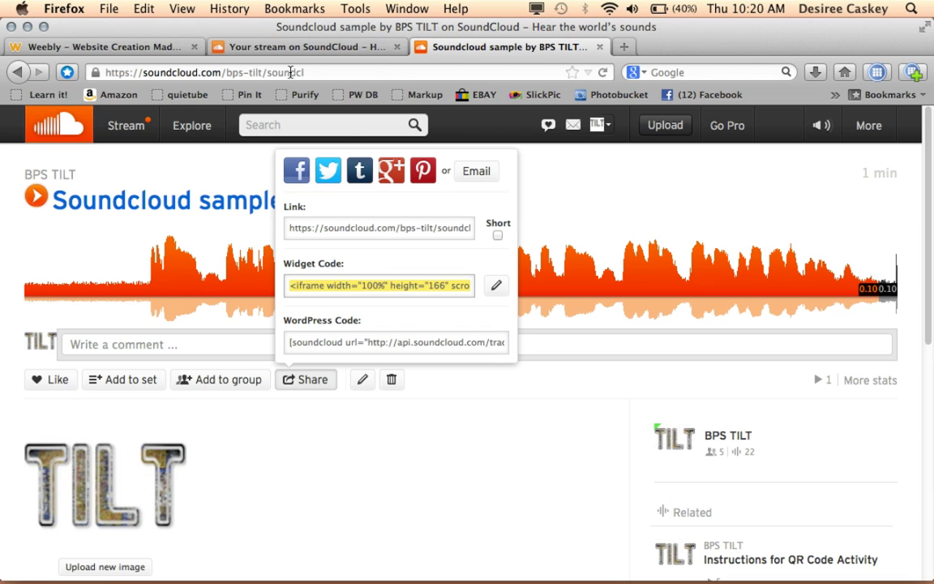
# In the Weebly editor, place a Custom HTML element on the empty page below the header.
pyautogui.click(147, 49)
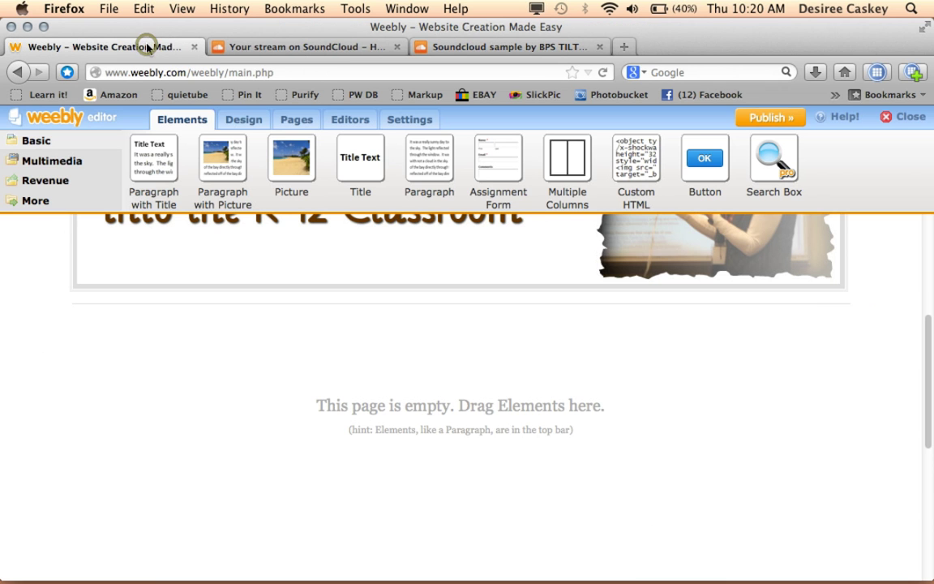
pyautogui.scroll(5, 392, 298)
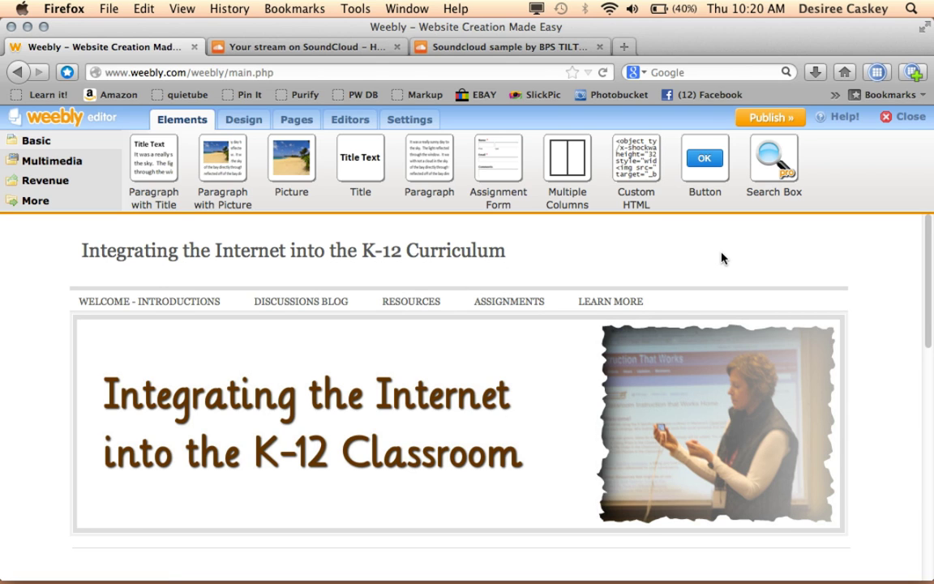
pyautogui.scroll(-5, 722, 258)
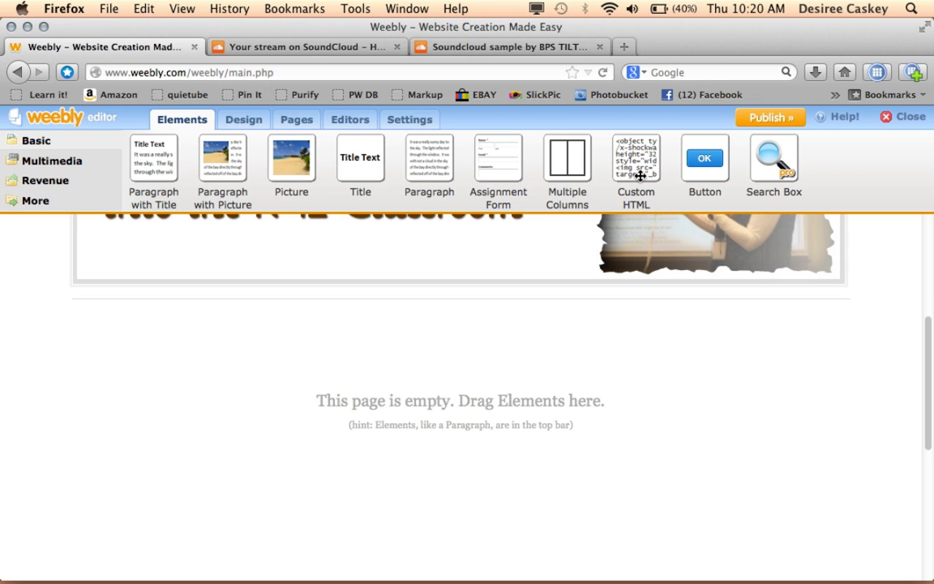
pyautogui.moveTo(641, 151); pyautogui.dragTo(425, 349)
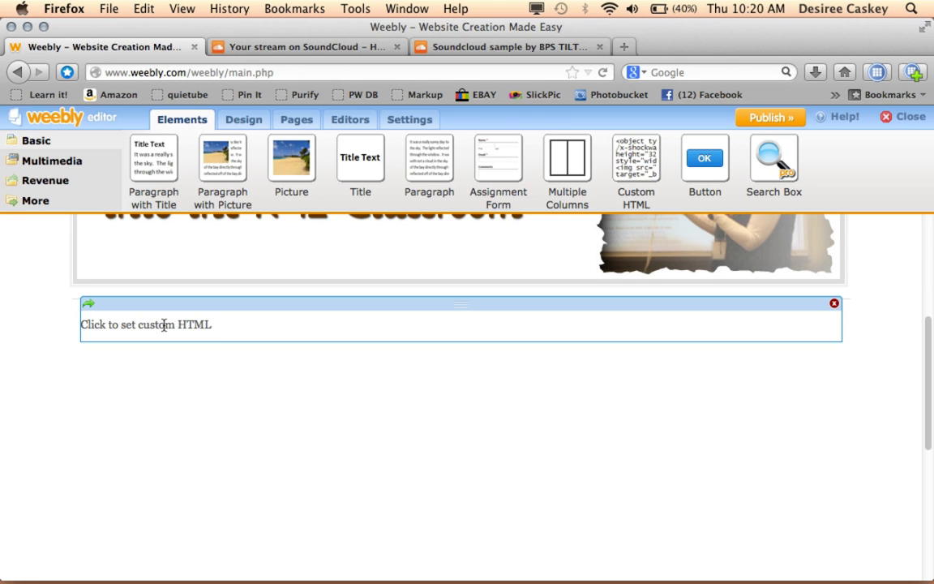
# Paste the SoundCloud iframe code into the Custom HTML block so the player renders.
pyautogui.click(164, 325)
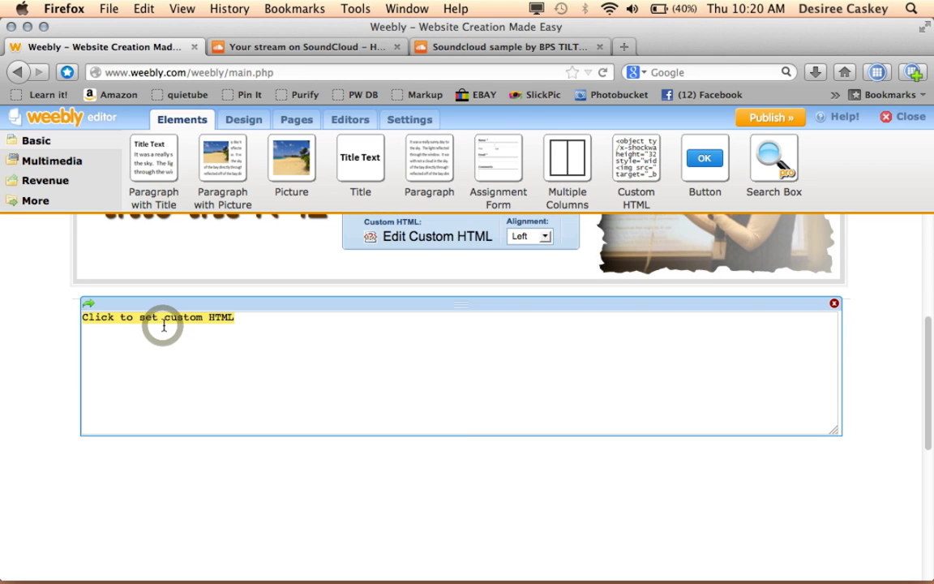
pyautogui.press('super+v')
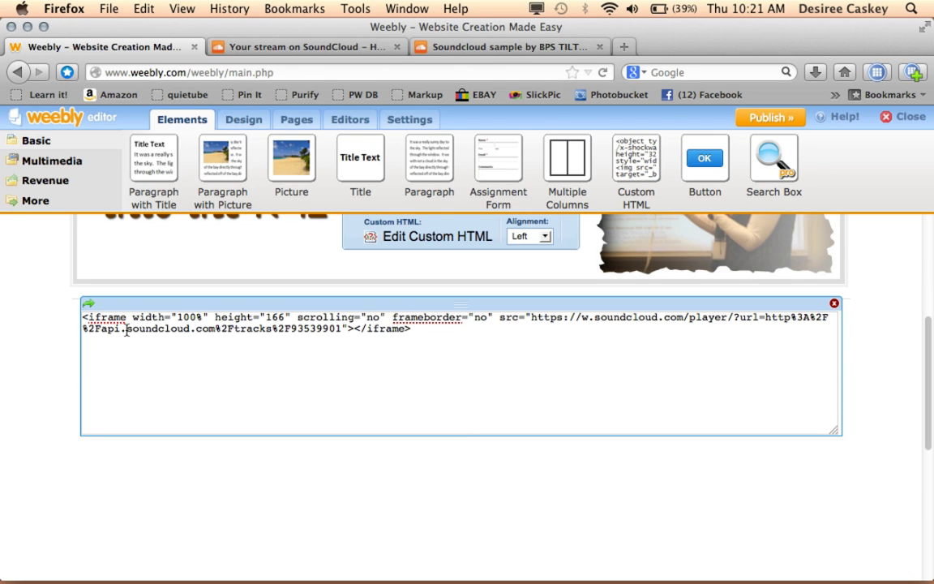
pyautogui.click(43, 314)
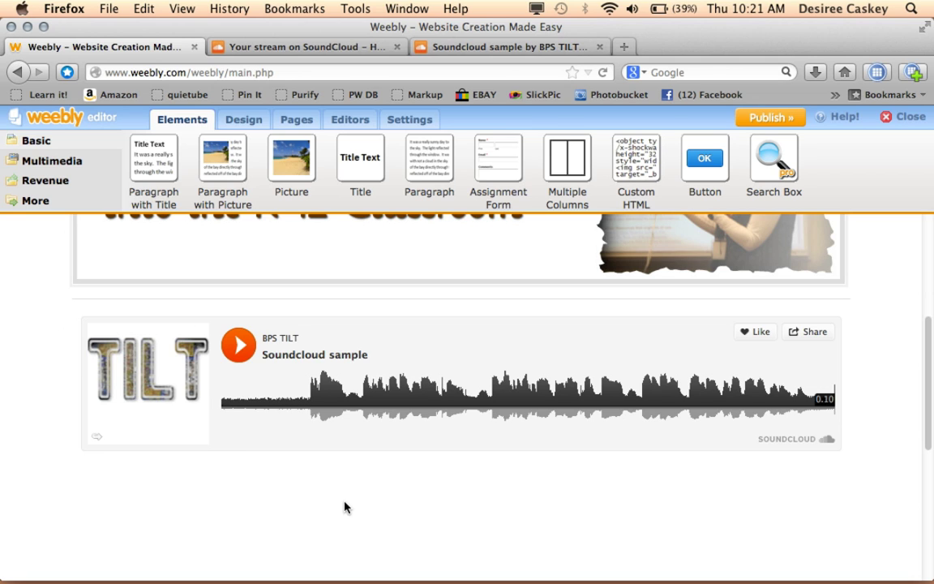
# Publish the Weebly site and enter the live site's /embedding page address.
pyautogui.click(769, 122)
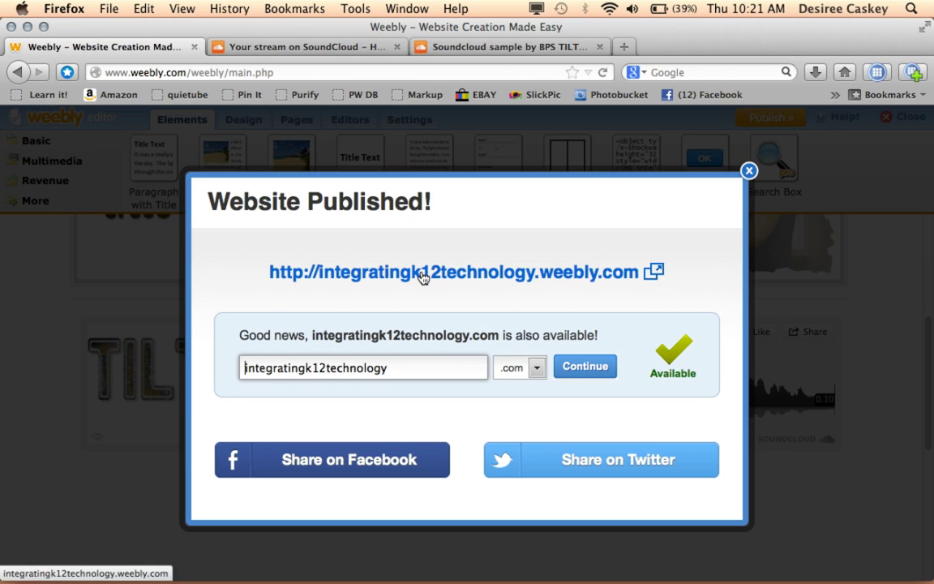
pyautogui.click(422, 274)
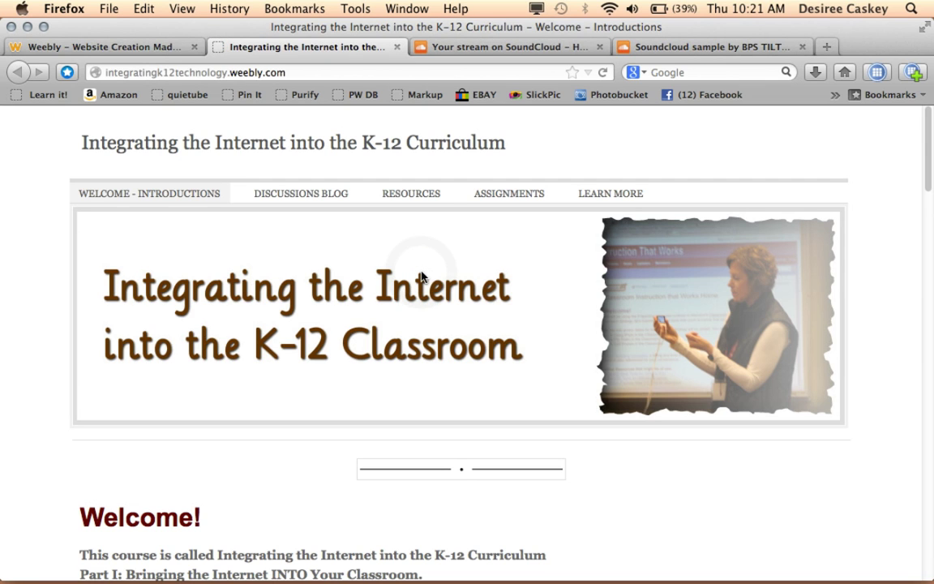
pyautogui.click(302, 72)
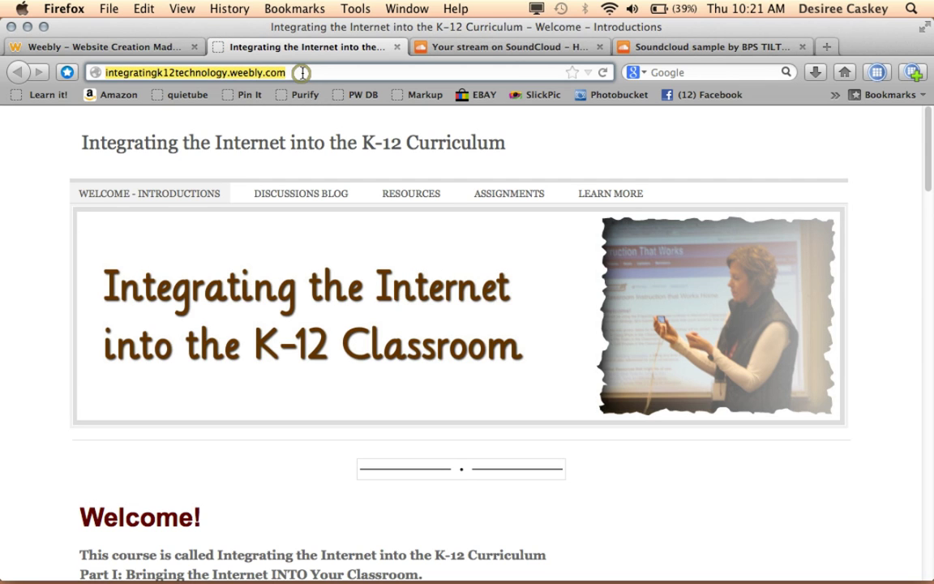
pyautogui.click(280, 72)
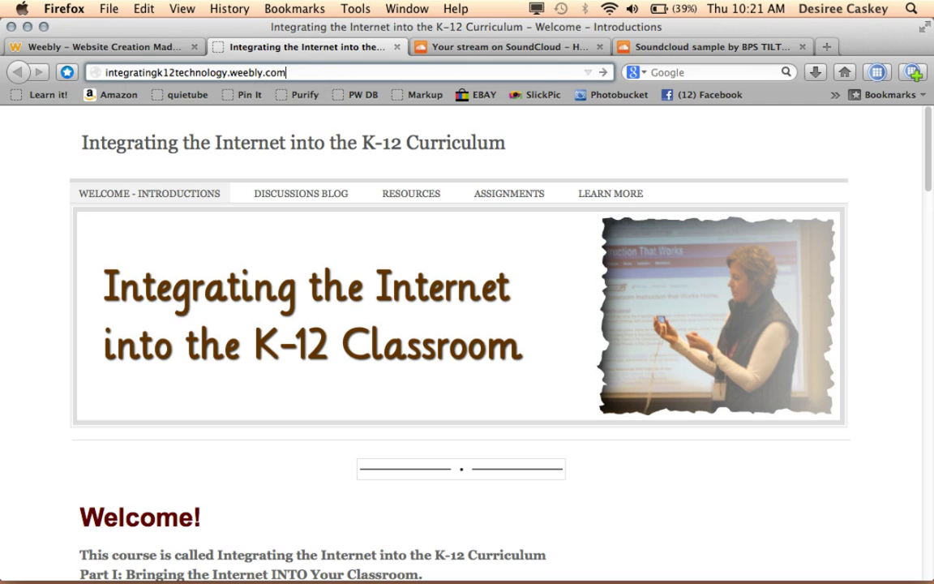
pyautogui.write('/embedding/')
# Load the live Embedding page and play the Soundcloud sample player, pausing at 0.05.
pyautogui.press('Return')
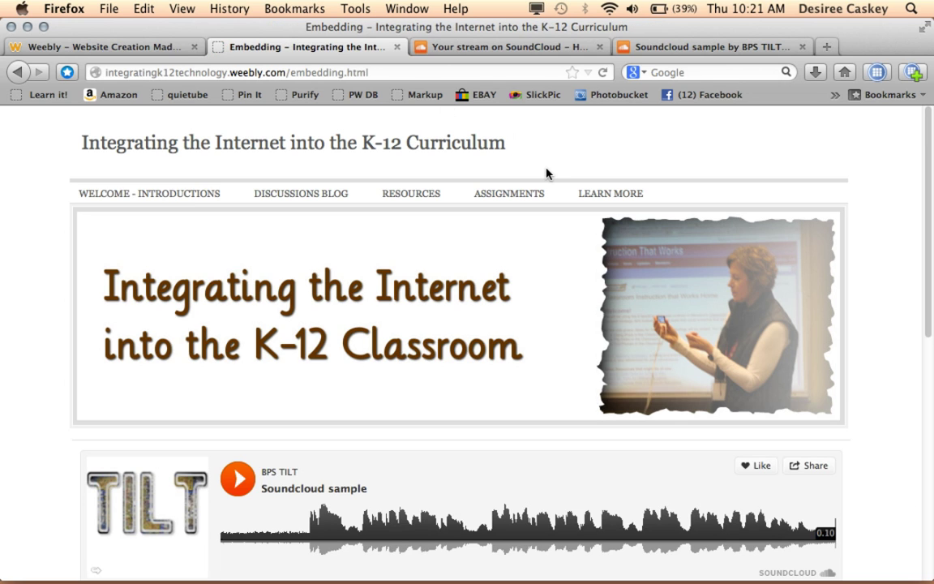
pyautogui.scroll(-5, 547, 172)
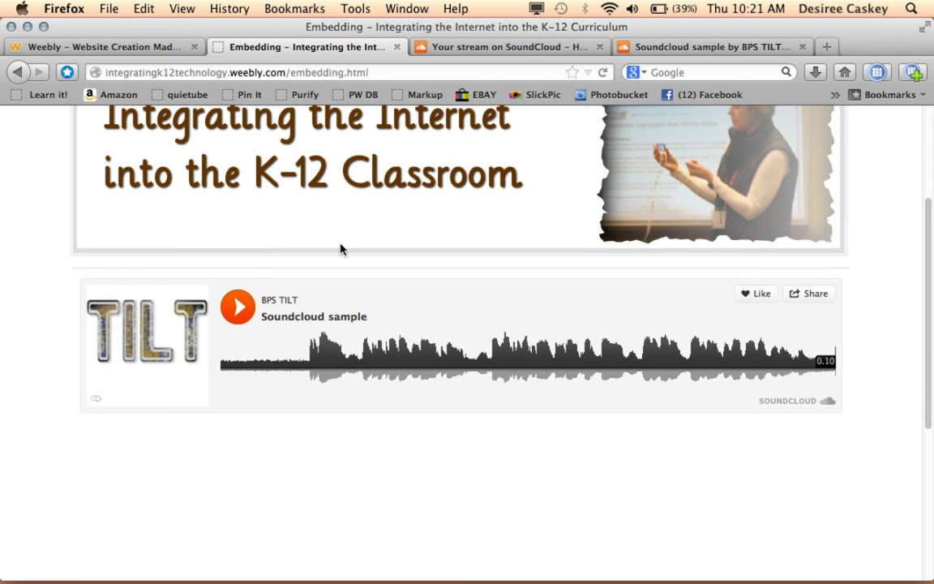
pyautogui.click(239, 310)
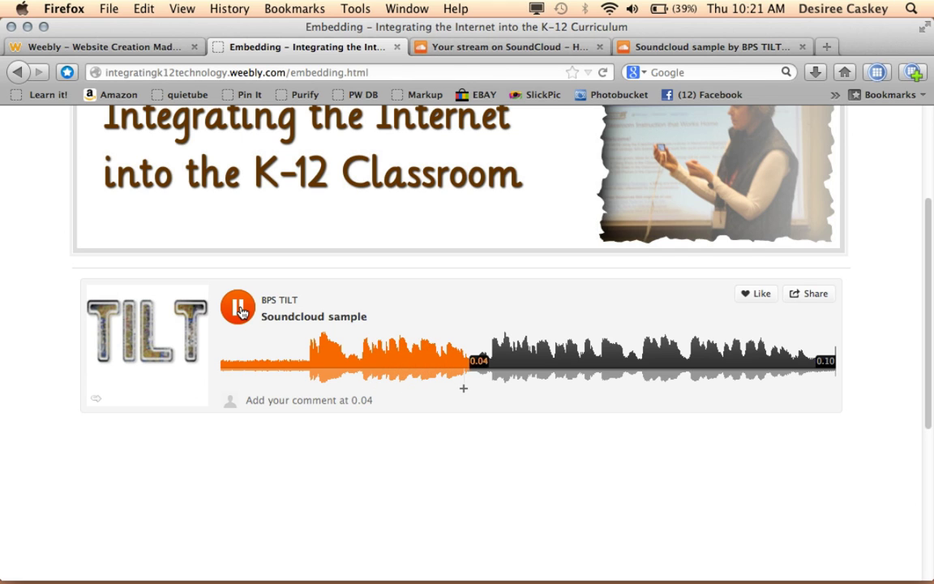
pyautogui.click(239, 309)
pyautogui.scroll(2, 560, 459)
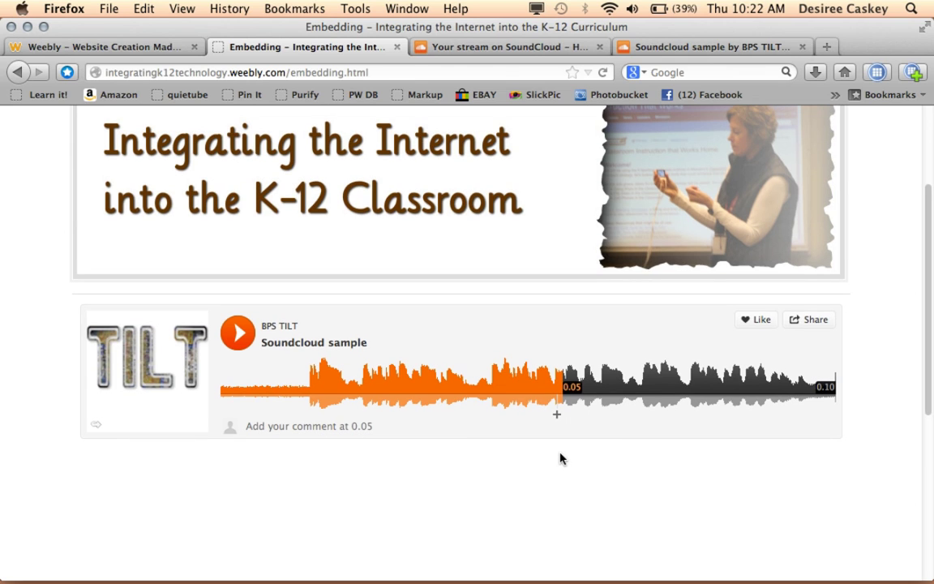